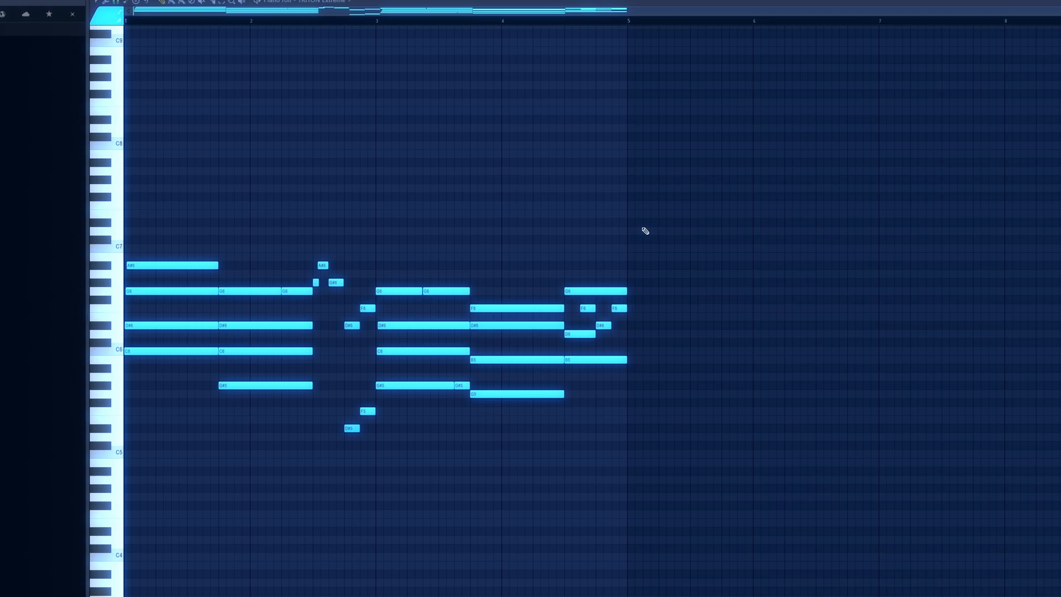
Play back the example chord progression and audition a single note in the piano roll
drag(638, 220, 160, 449)
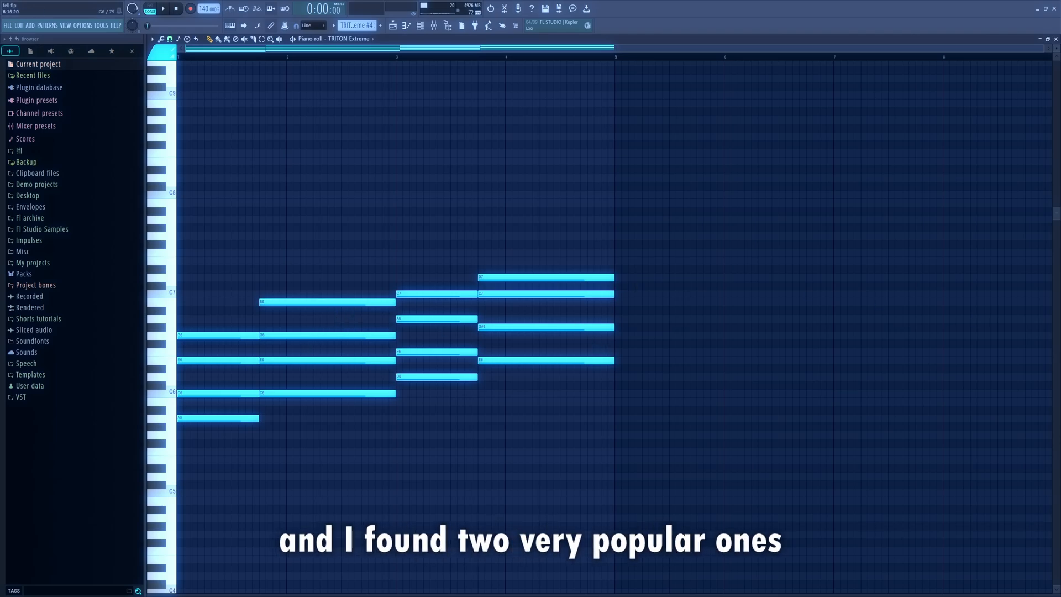
key(space)
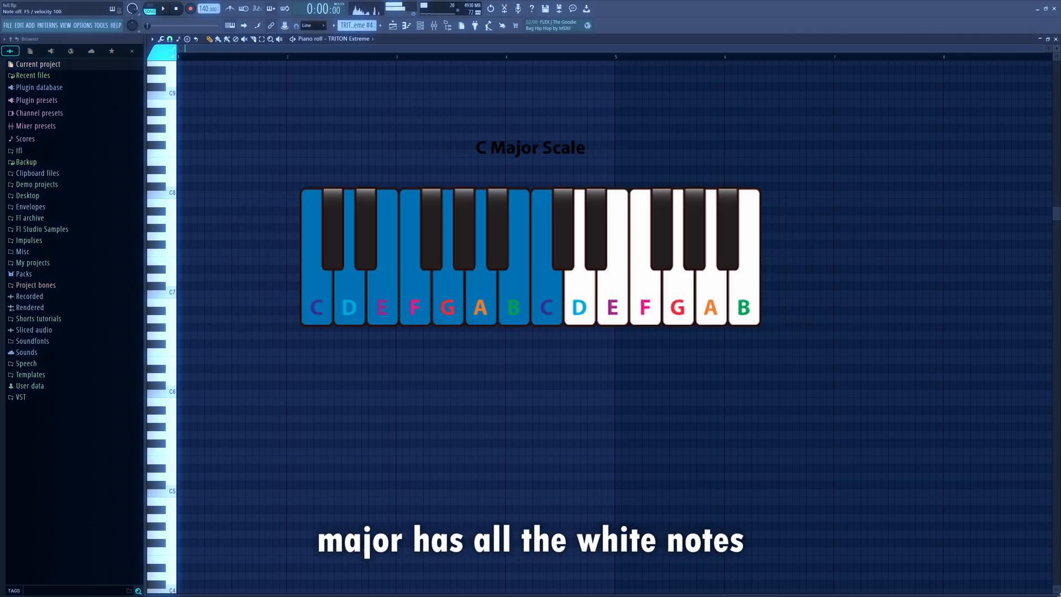
key(q)
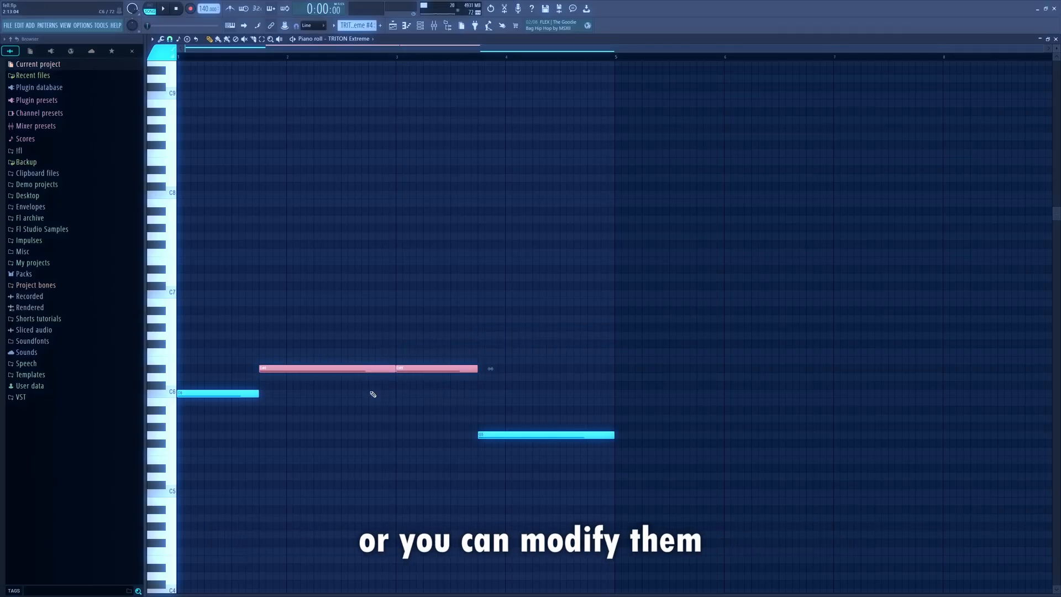
Transpose the two selected D#6 root notes down to G#5 and play back the progression
key(shift+Down)
key(shift+Down)
key(shift+Down)
key(shift+Down)
key(shift+Down)
key(space)
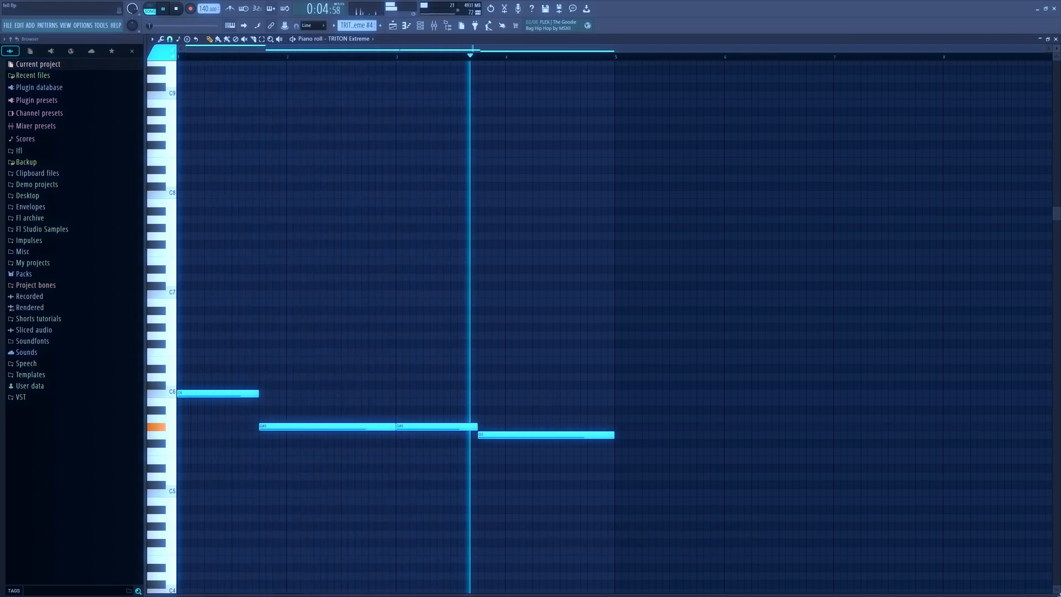
key(space)
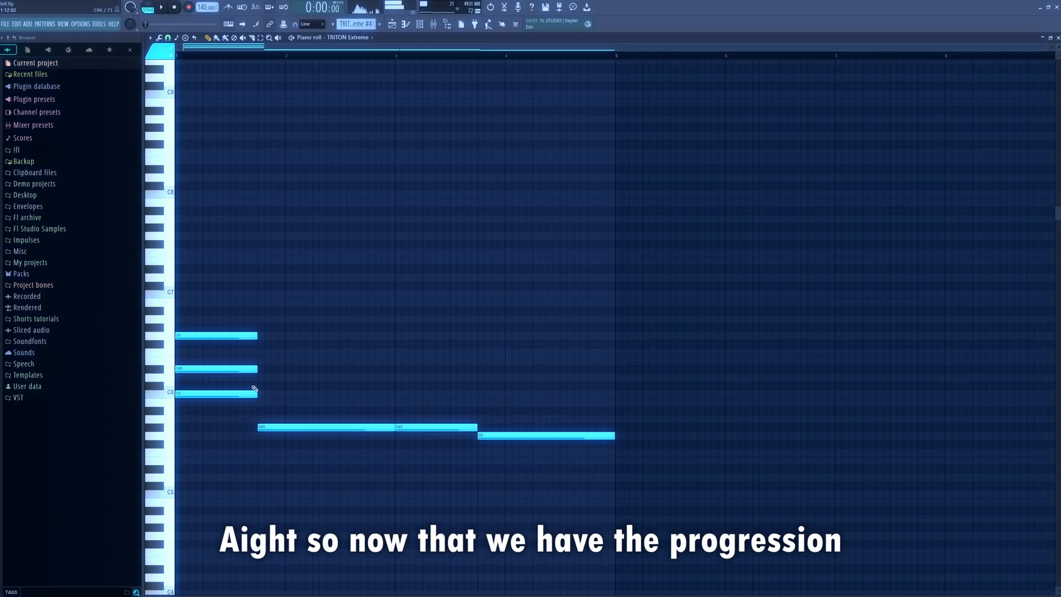
Build triads by stacking C6 and D#6 over both G#5 roots and A#5 and D6 over the last G5 root
click(255, 377)
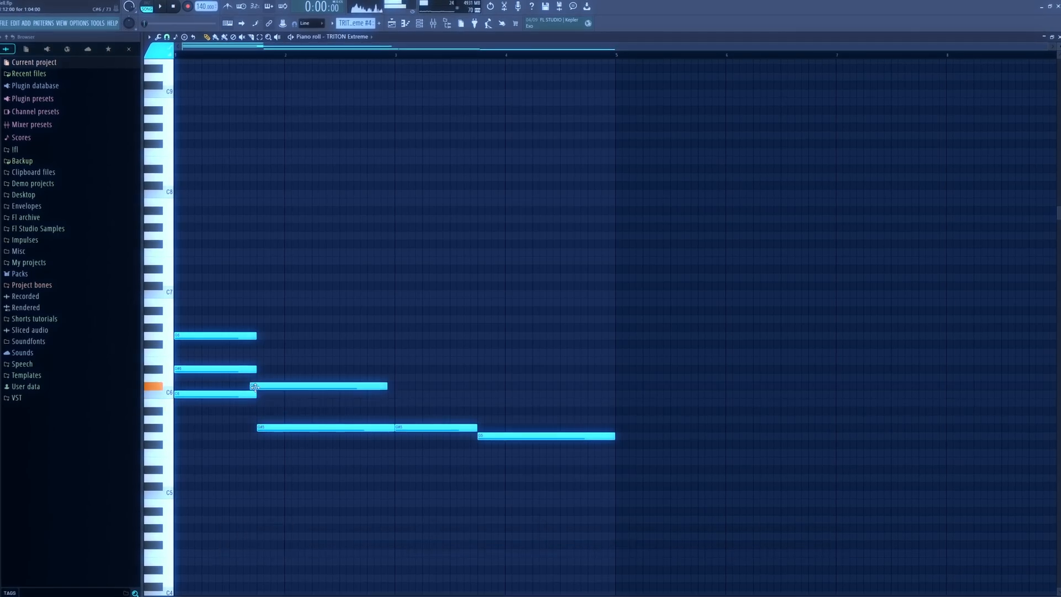
click(262, 394)
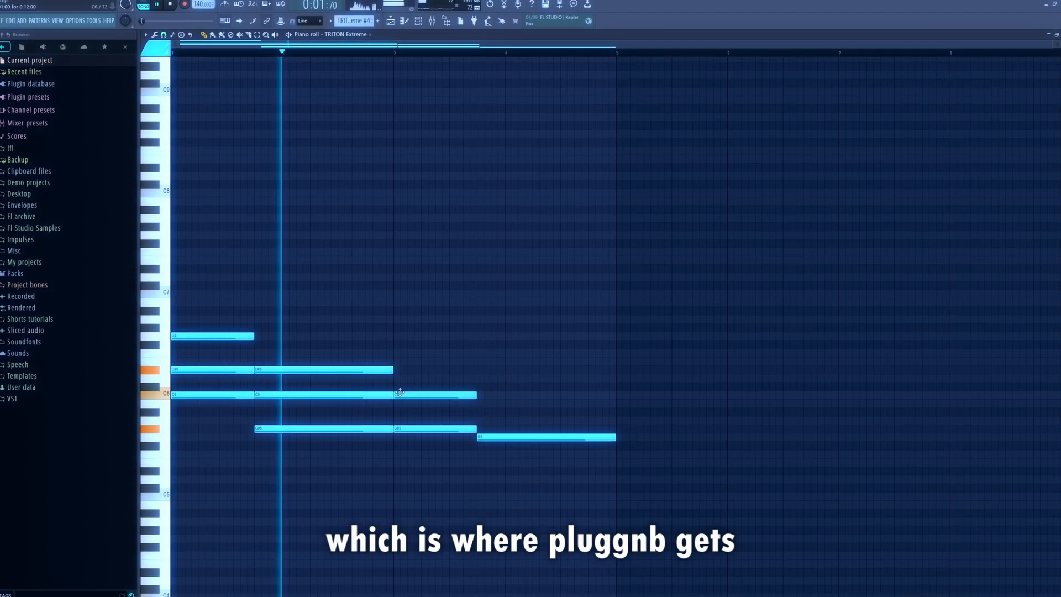
click(396, 370)
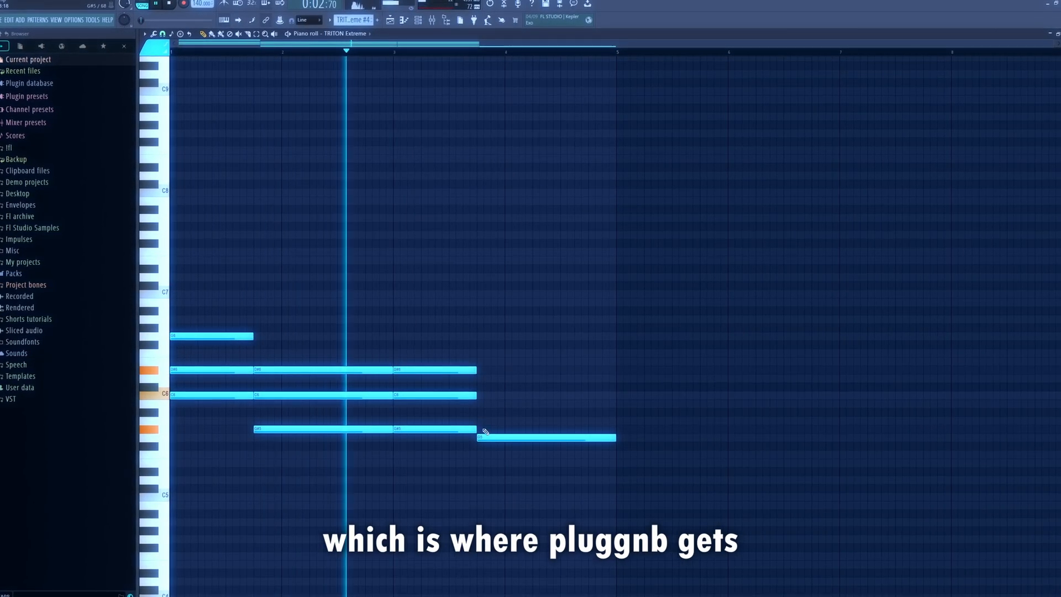
click(481, 413)
click(481, 389)
drag(481, 389, 480, 380)
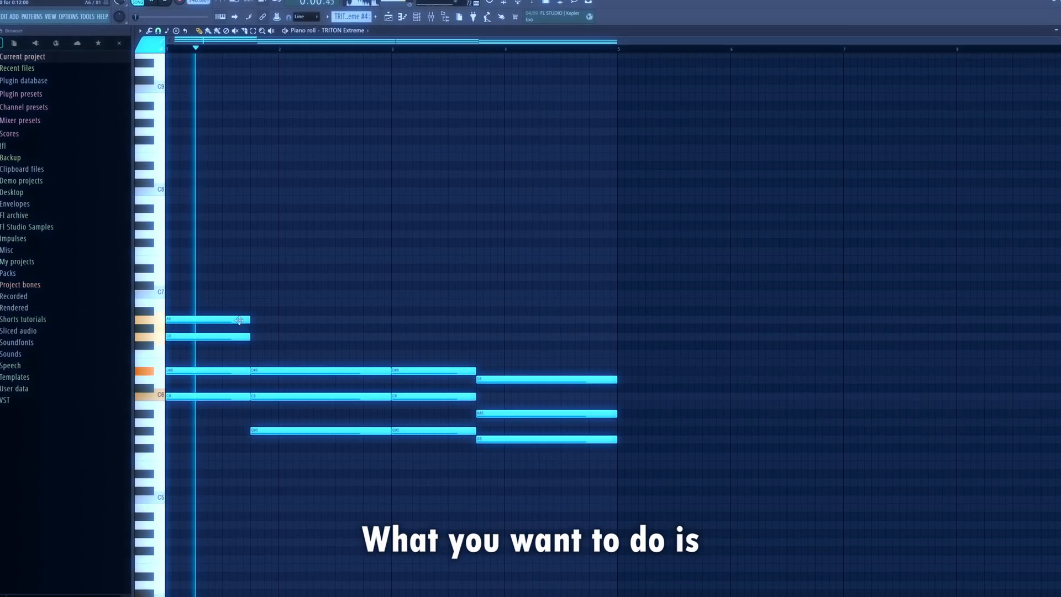
Extend the triads to seventh chords with A#6 on the first, G6 on the second and third, and F6 on the last
click(252, 345)
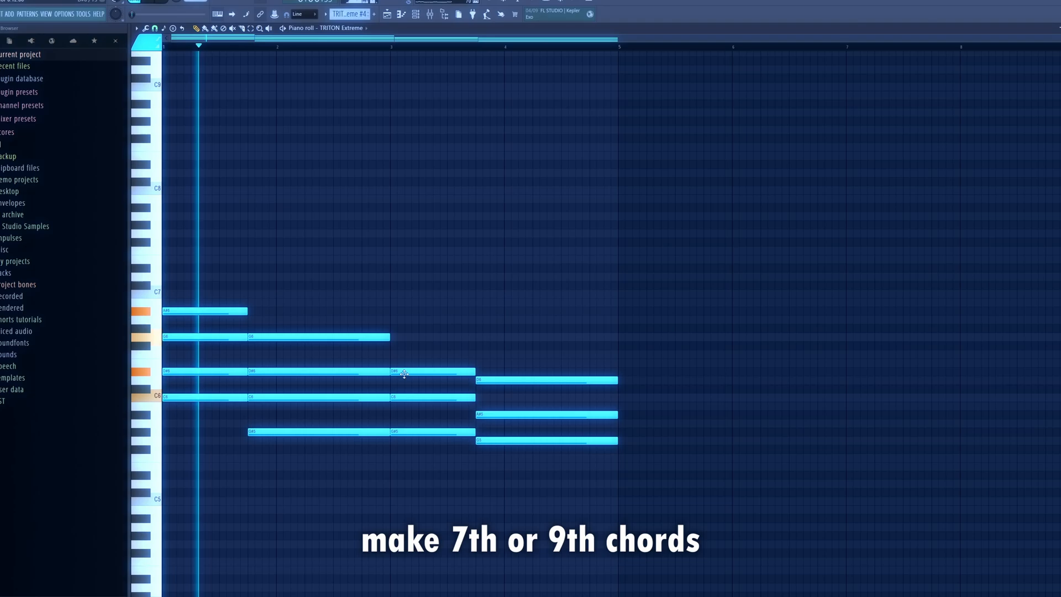
click(399, 337)
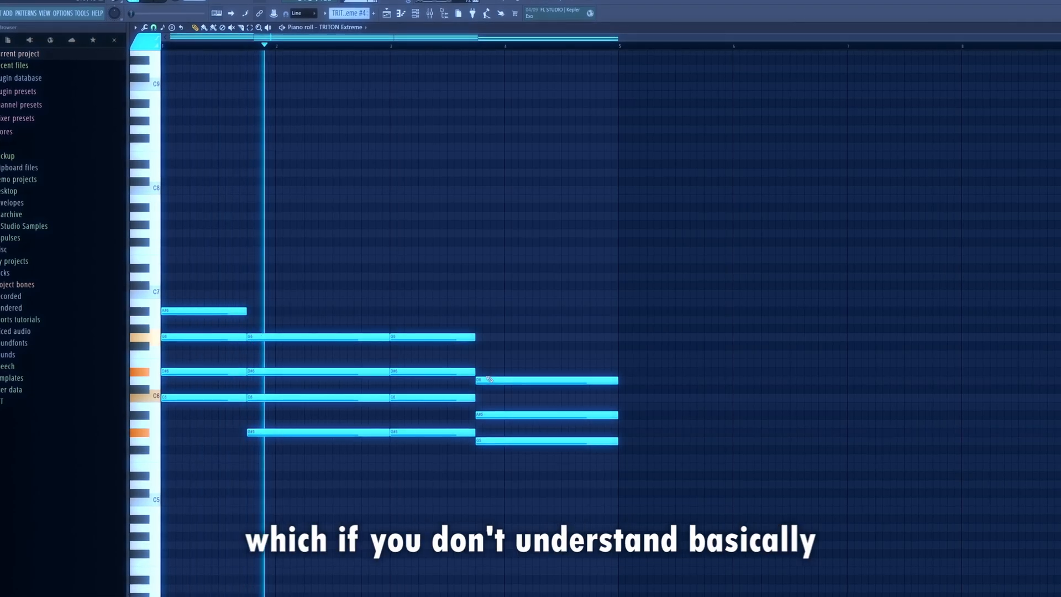
click(483, 363)
drag(610, 369, 619, 369)
click(588, 352)
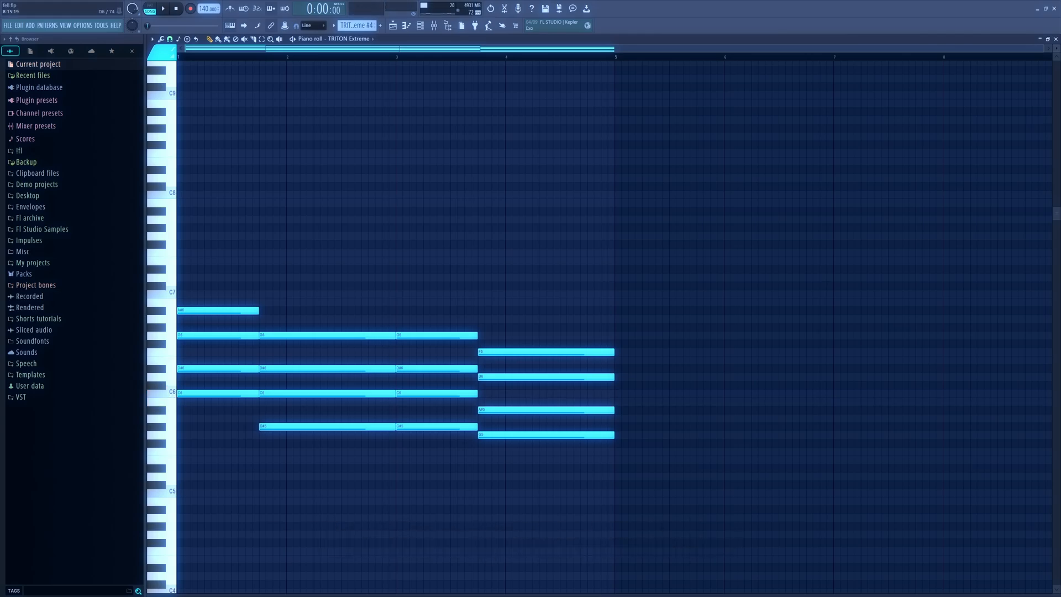
Alter the last chord by raising its A#5 to B5 and its D6 to D#6
drag(540, 299, 520, 465)
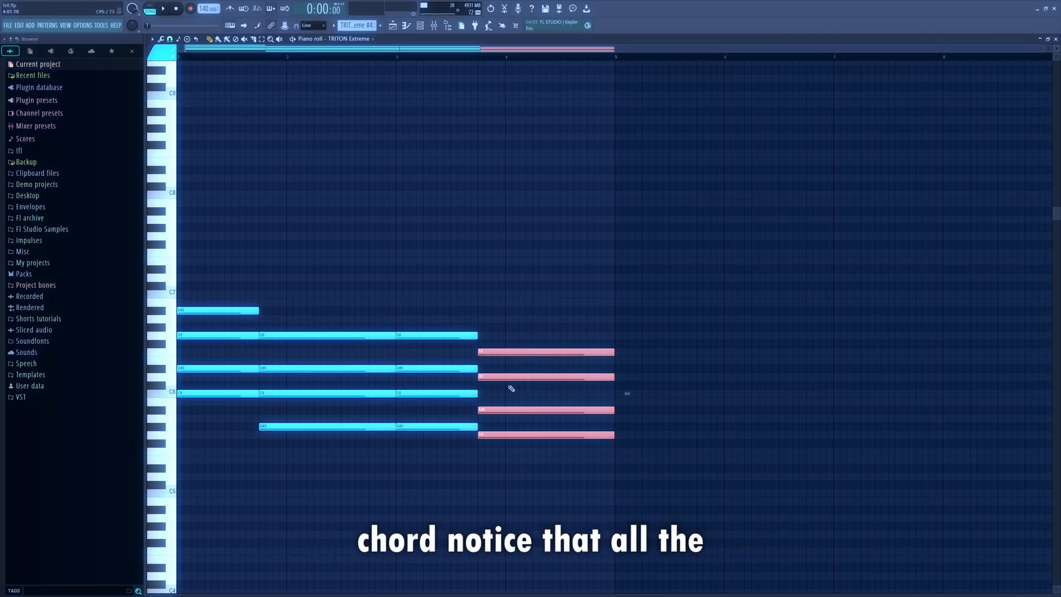
click(525, 398)
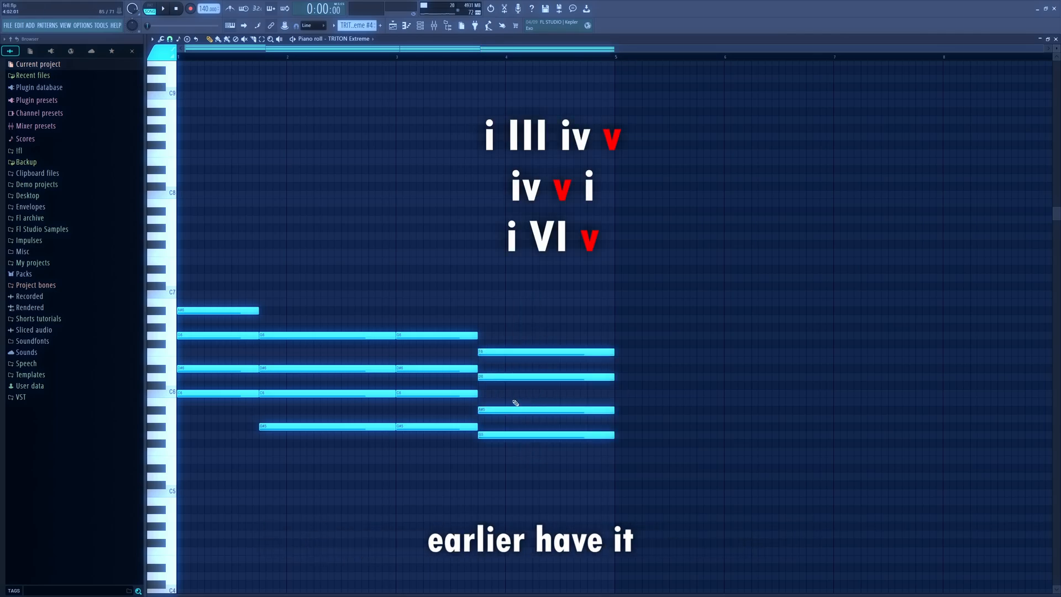
drag(461, 410, 604, 410)
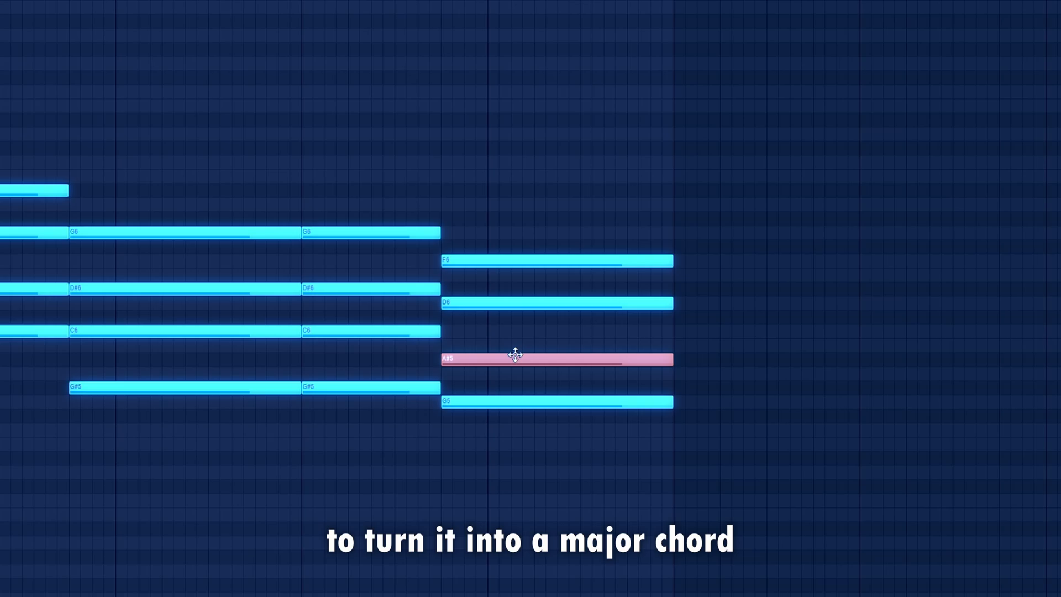
key(Up)
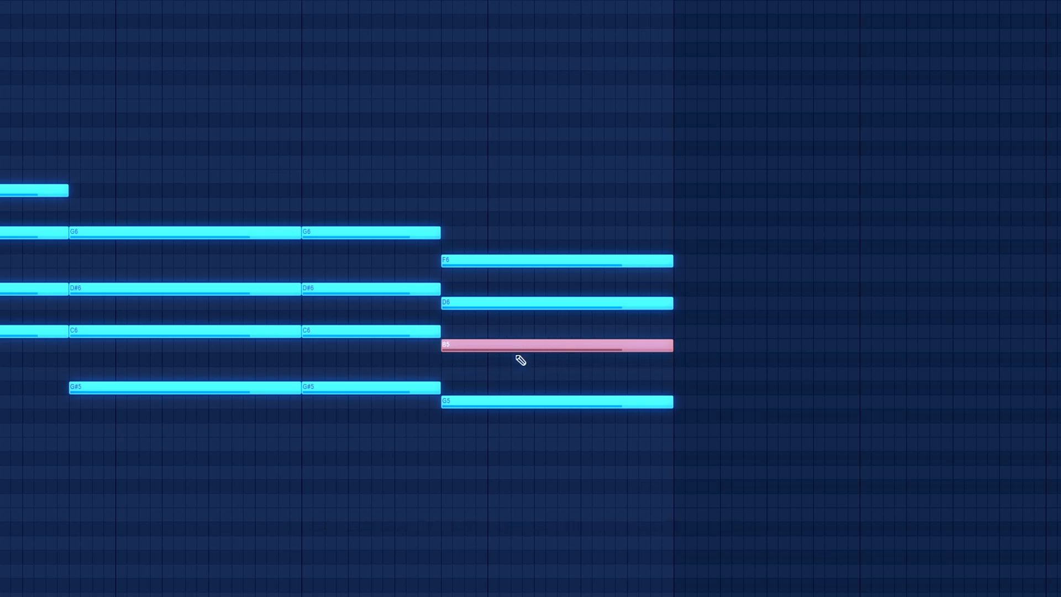
drag(501, 283, 501, 312)
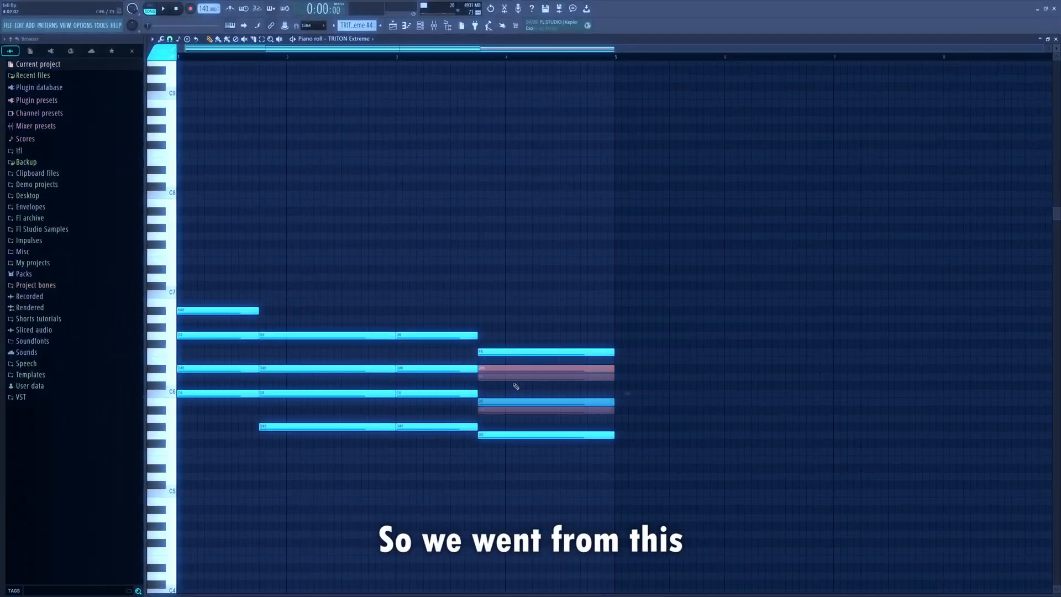
Play back the progression and apply the Strum tool to the chords
key(space)
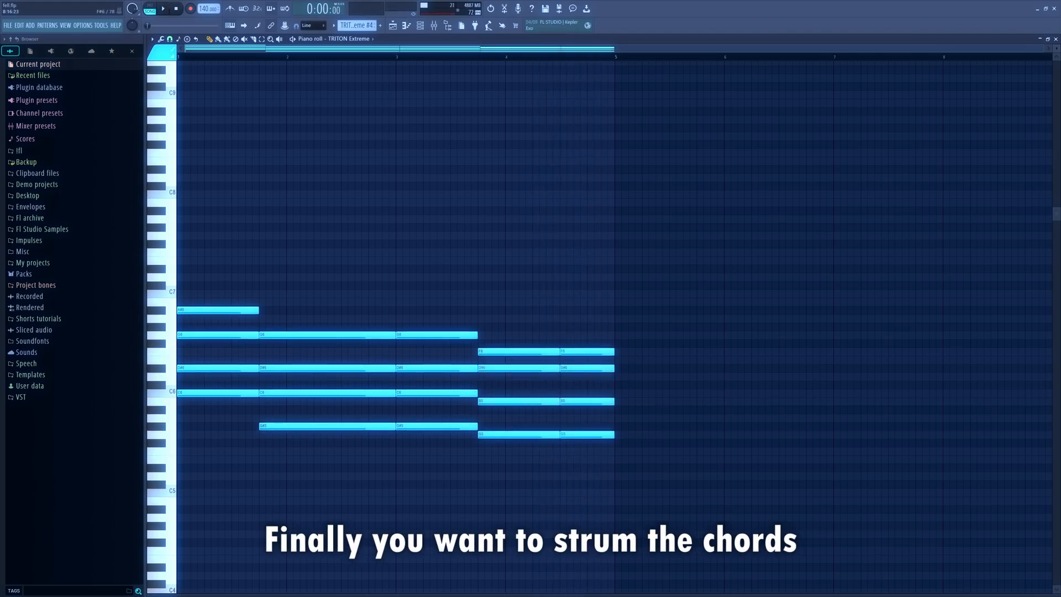
key(space)
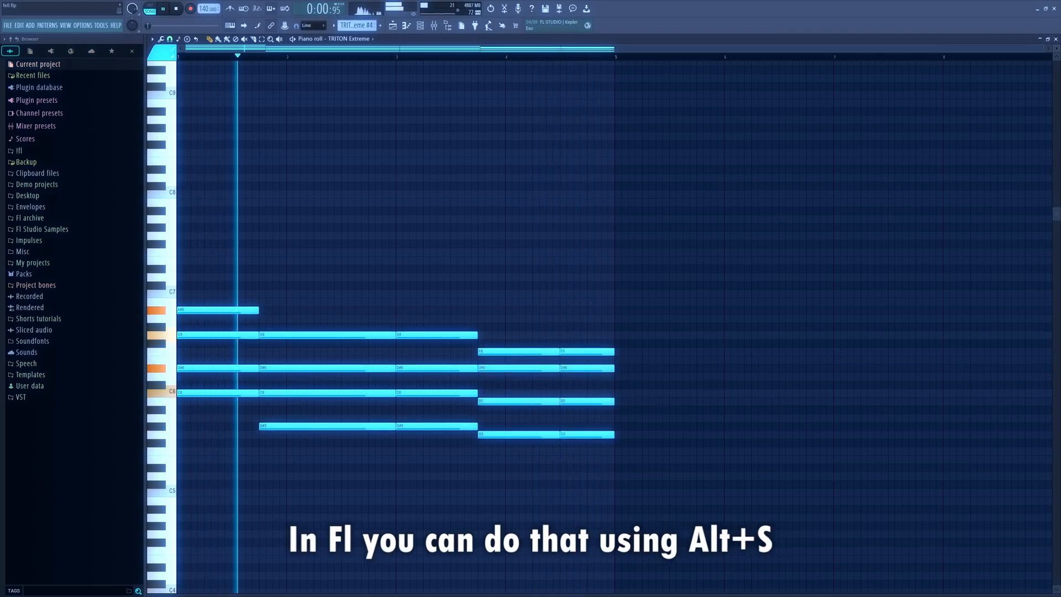
key(alt+s)
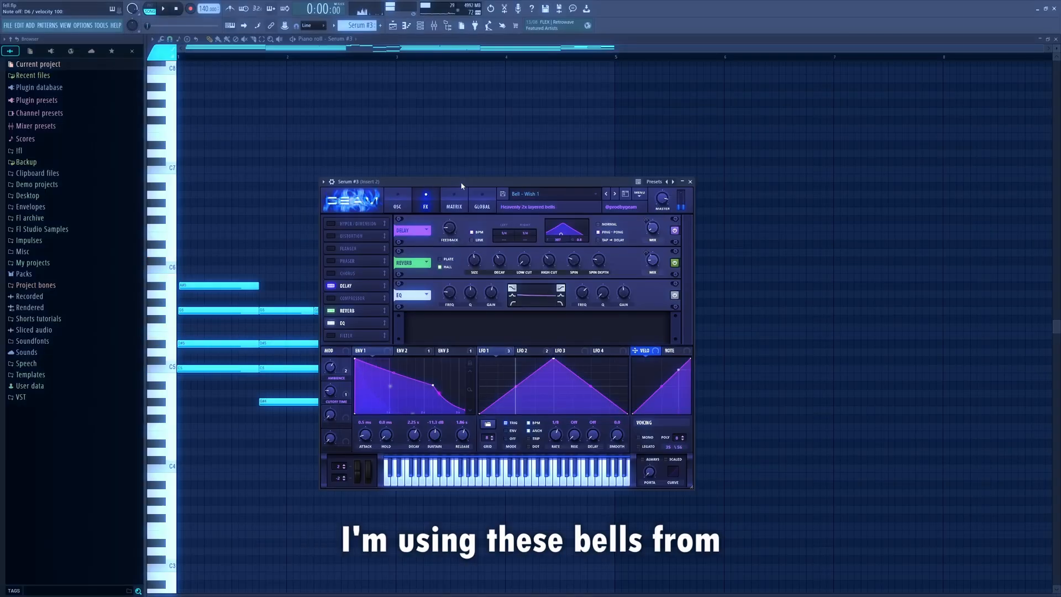
Put the bell synth window away and show the effects of the Lead - Terra preset in Serum #2
drag(462, 186, 1060, 315)
key(Escape)
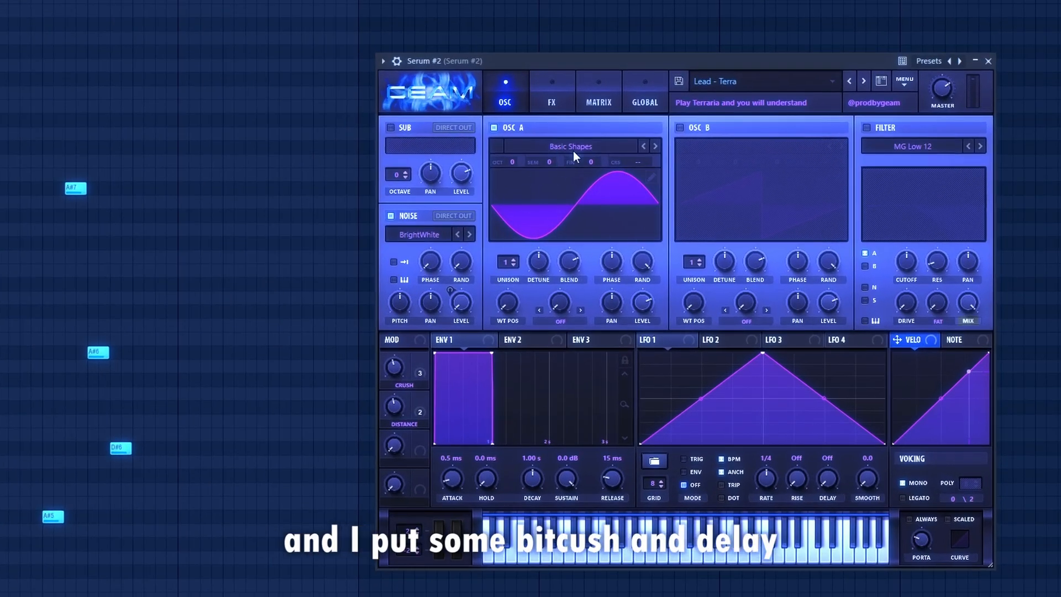
click(549, 106)
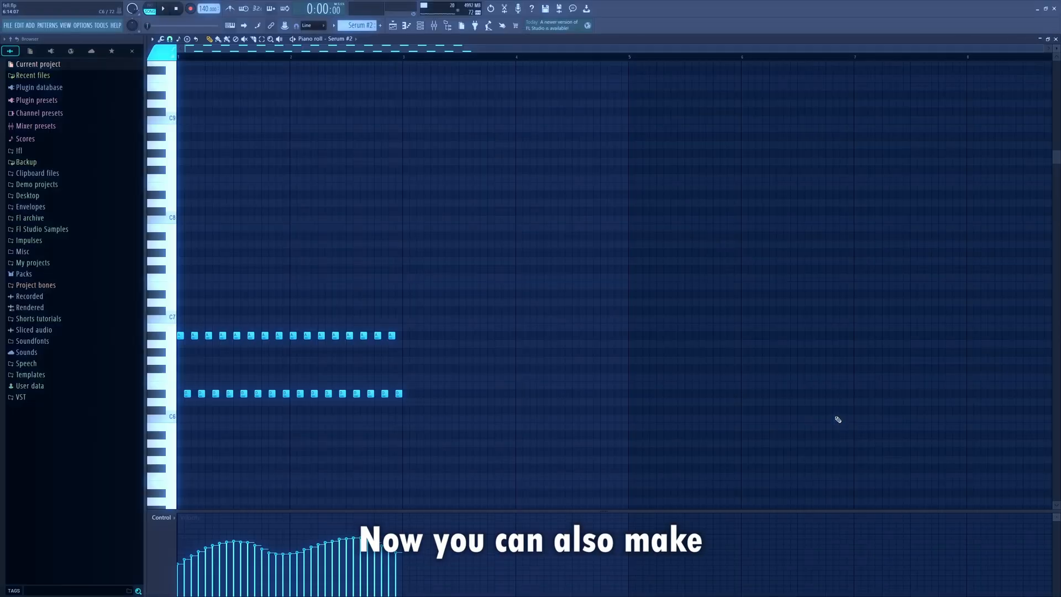
Play back the two-note alternating arpeggio in the Serum #2 piano roll and select its notes
key(space)
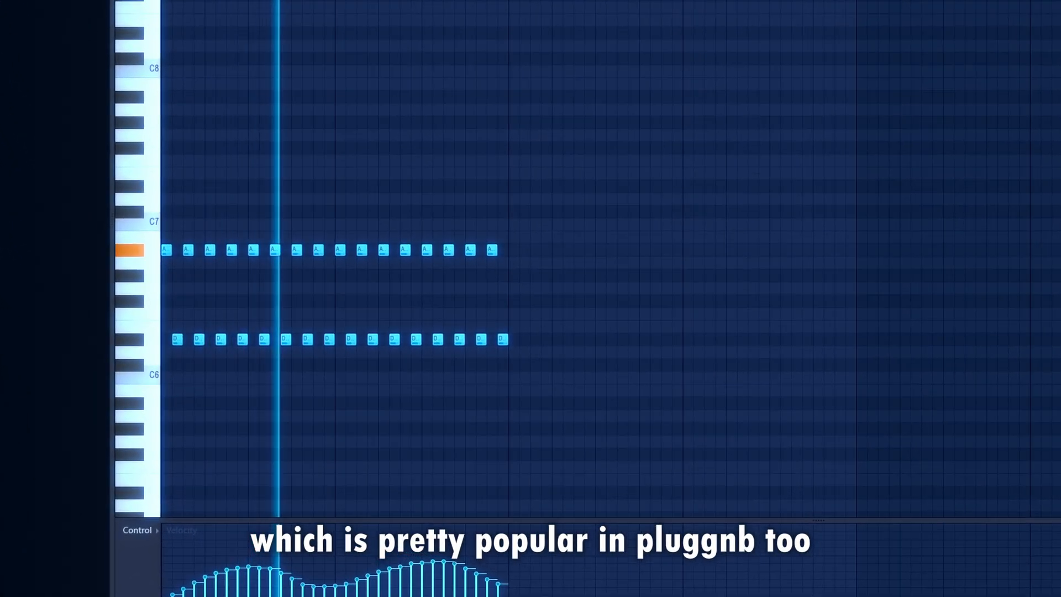
drag(661, 233, 276, 288)
mouse_move(622, 308)
mouse_down()
mouse_move(304, 372)
mouse_move(168, 376)
mouse_up()
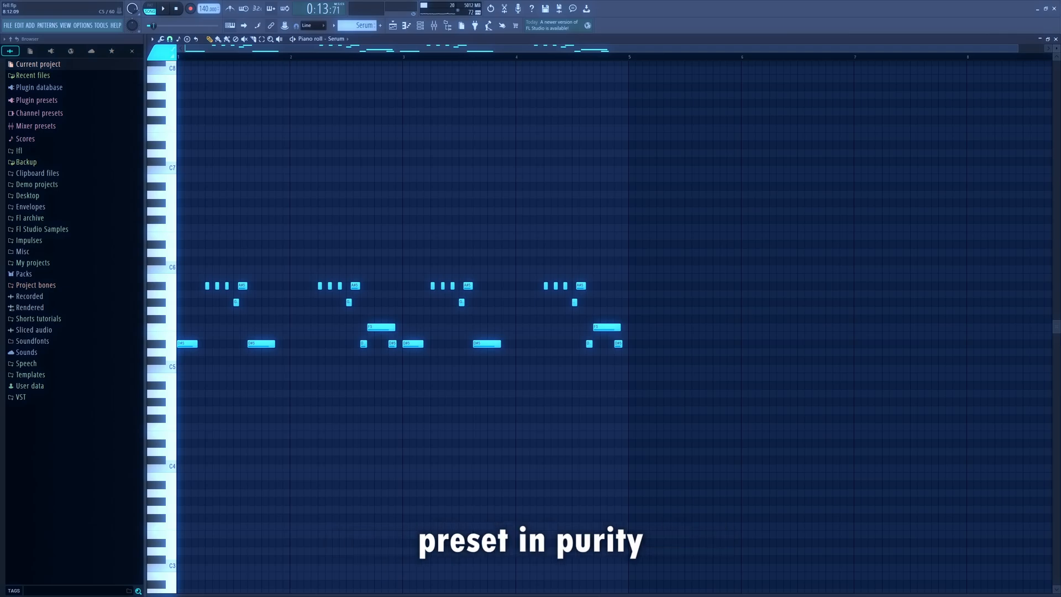
Play back the Serum melody, clear the note selection and select the short repeated A#5 notes
key(space)
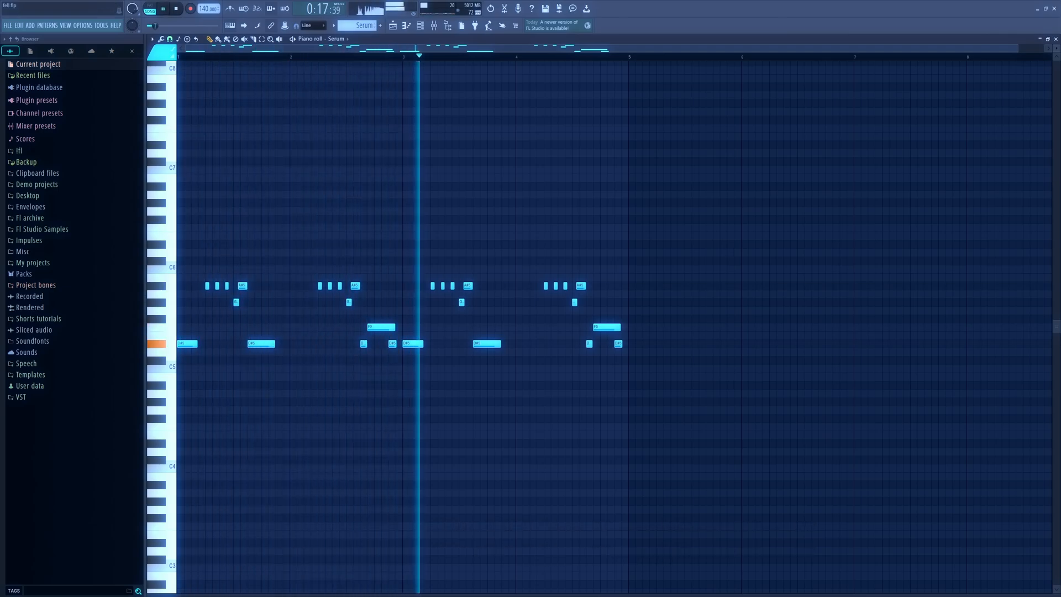
key(space)
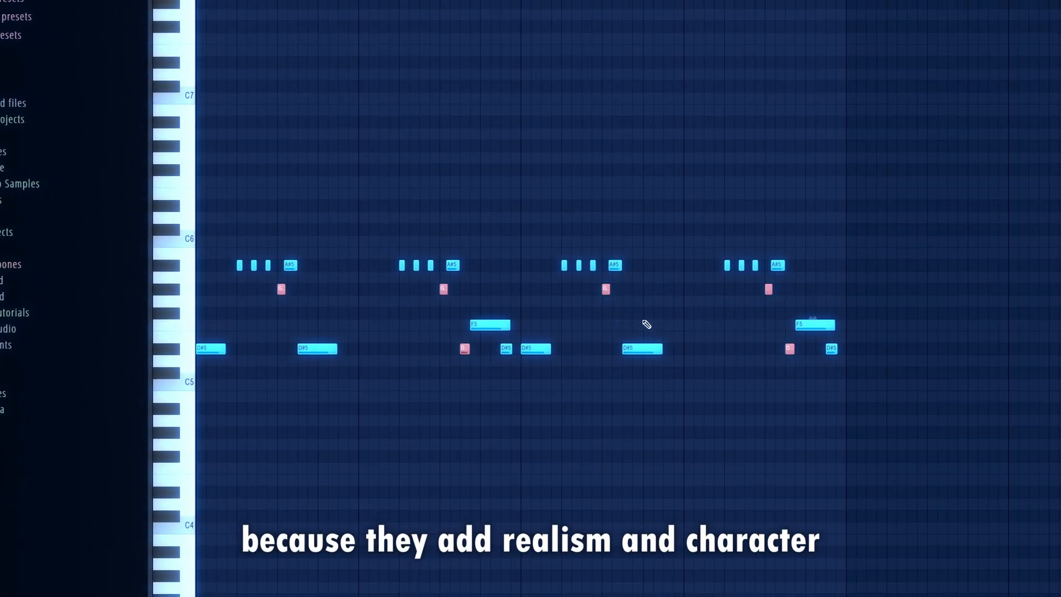
key(ctrl+d)
drag(248, 268, 273, 271)
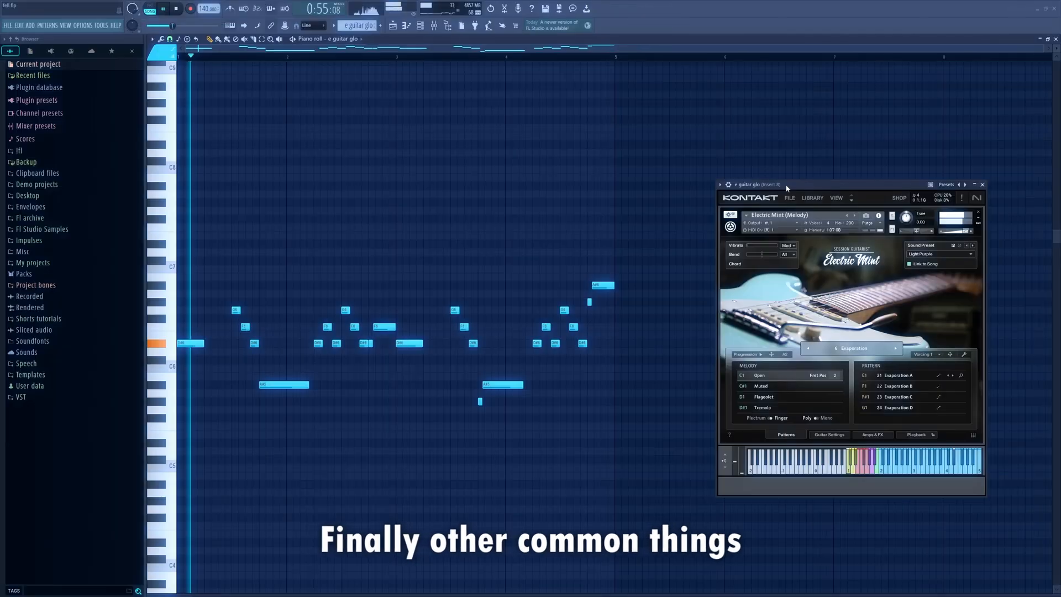
Select the triplet runs of D#6, F6 and G6 notes throughout the electric guitar melody
drag(260, 290, 231, 364)
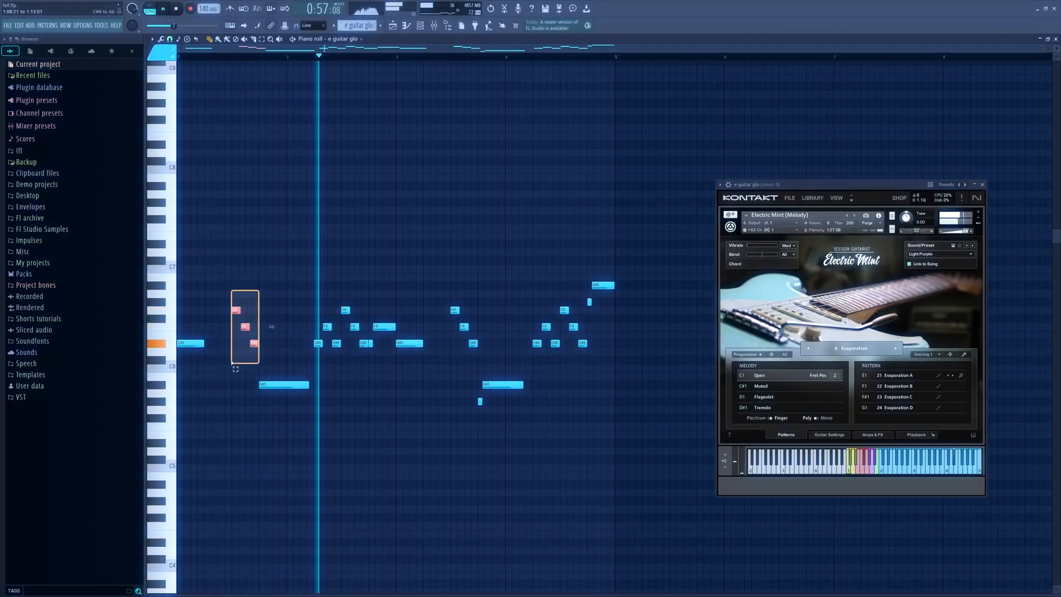
drag(294, 291, 367, 348)
drag(428, 290, 485, 347)
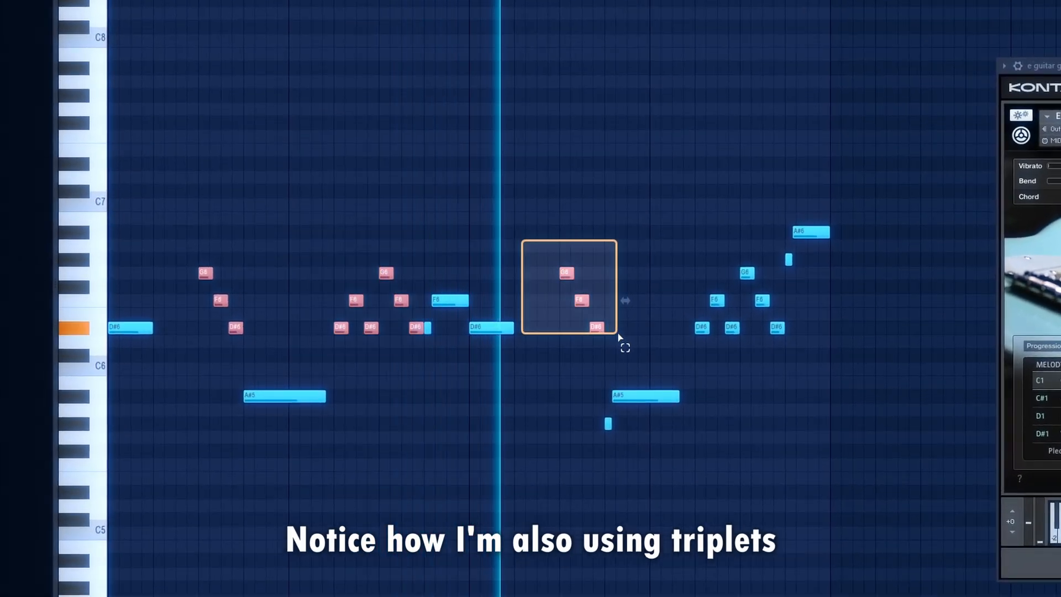
drag(618, 335, 619, 336)
drag(651, 240, 780, 367)
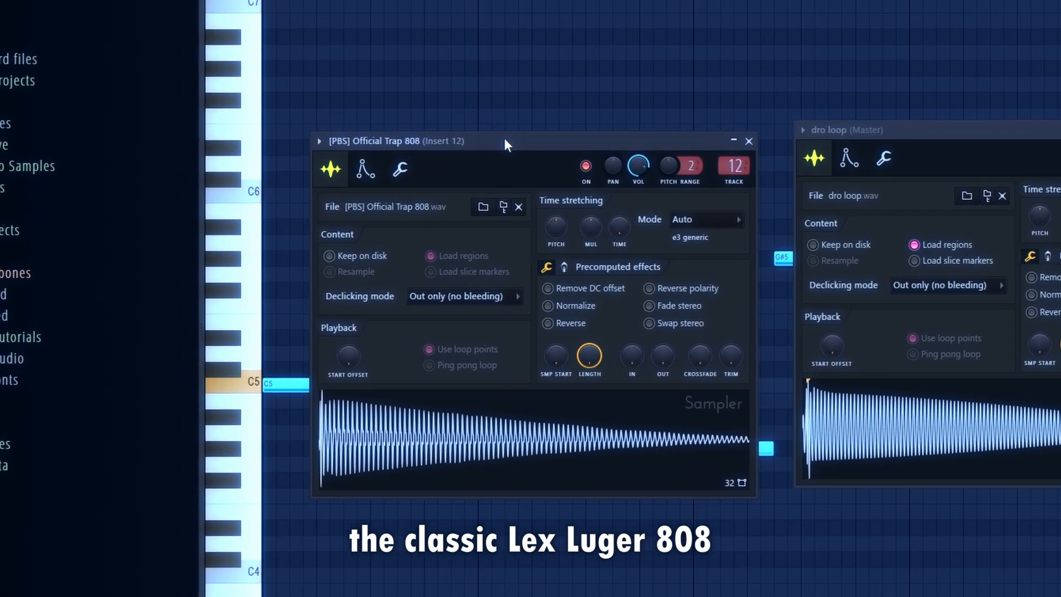
Move the dro loop sampler window, and select the alternating melody clips on Track 4 and Track 7 of the playlist arrangement
drag(871, 131, 850, 145)
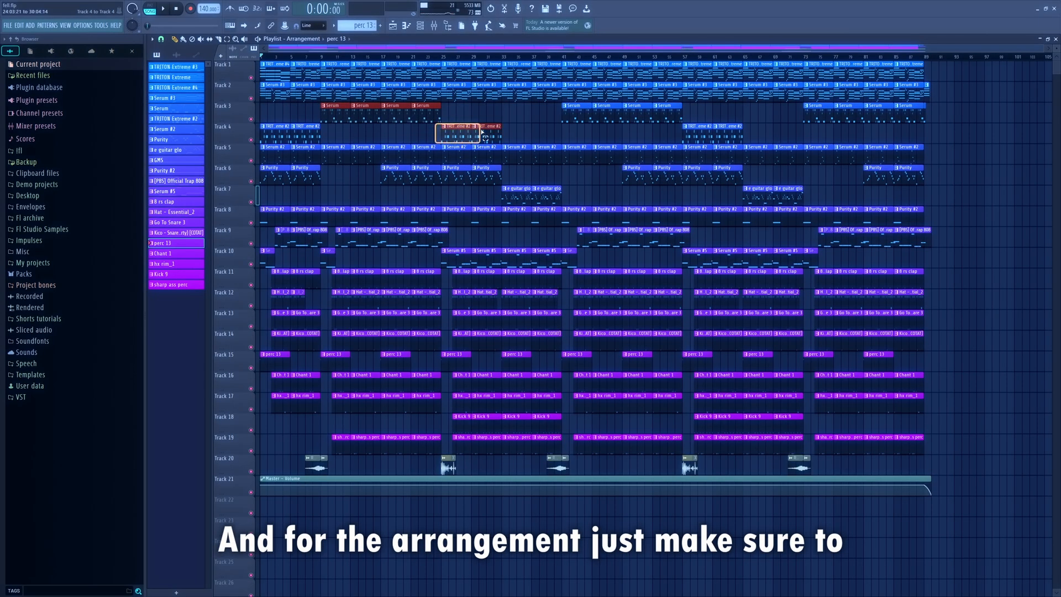
drag(481, 132, 501, 134)
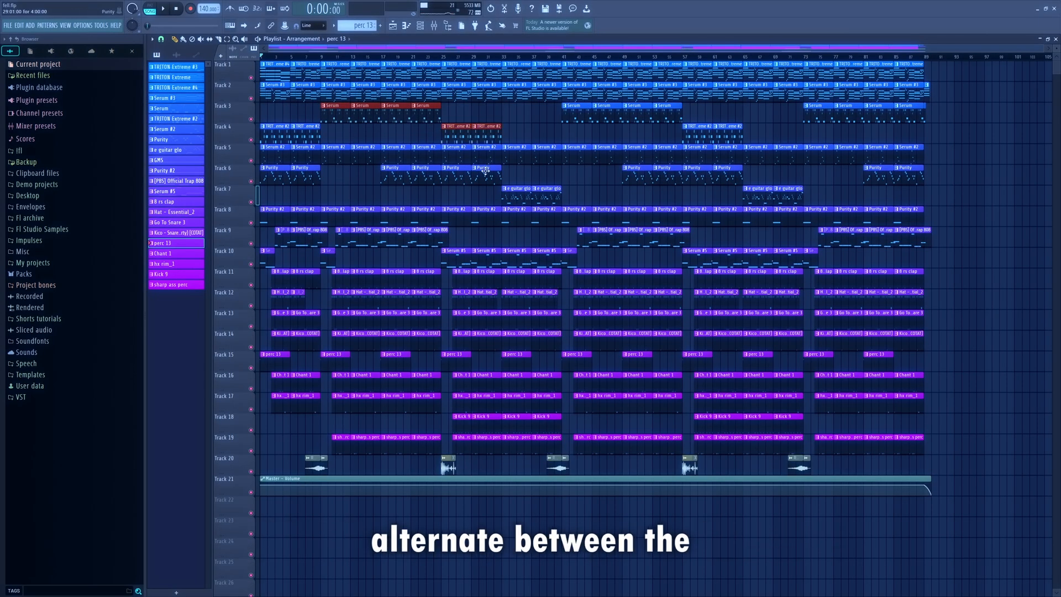
drag(494, 191, 561, 197)
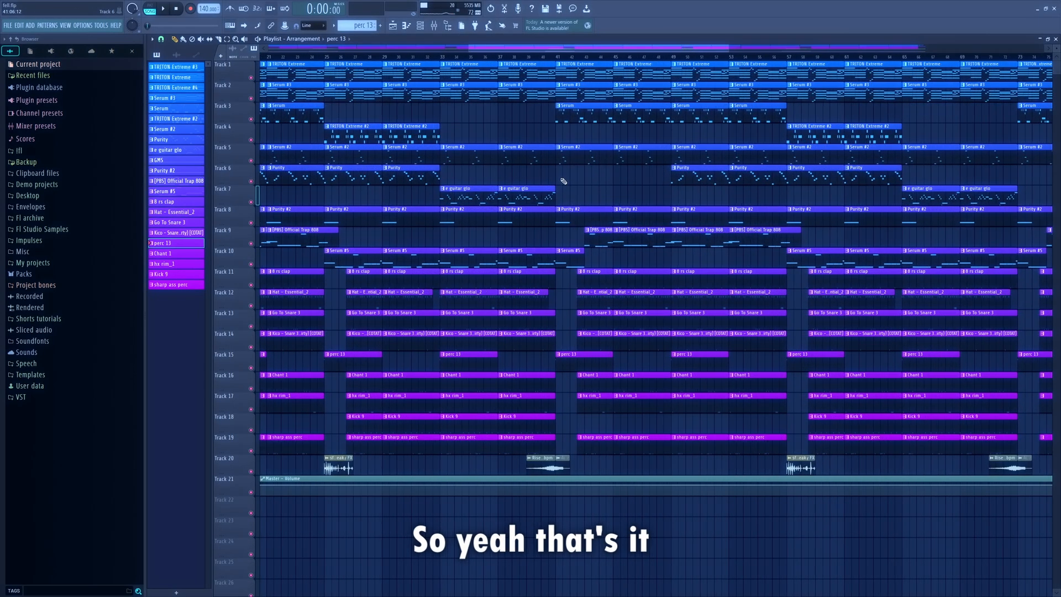